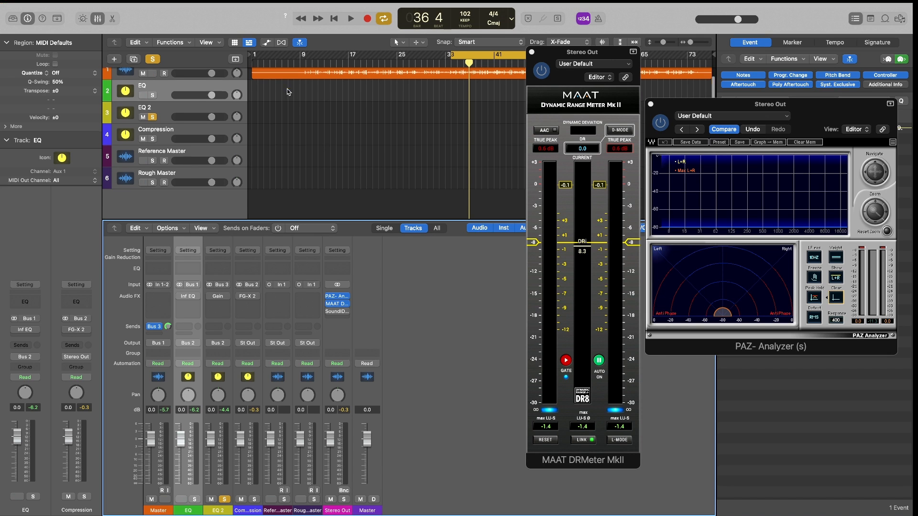
Examine the Master, EQ, EQ 2 and Compression channels, checking their bus routing, mute and solo states, and inserted plug-ins.
scroll(290, 89, up, 2)
click(193, 72)
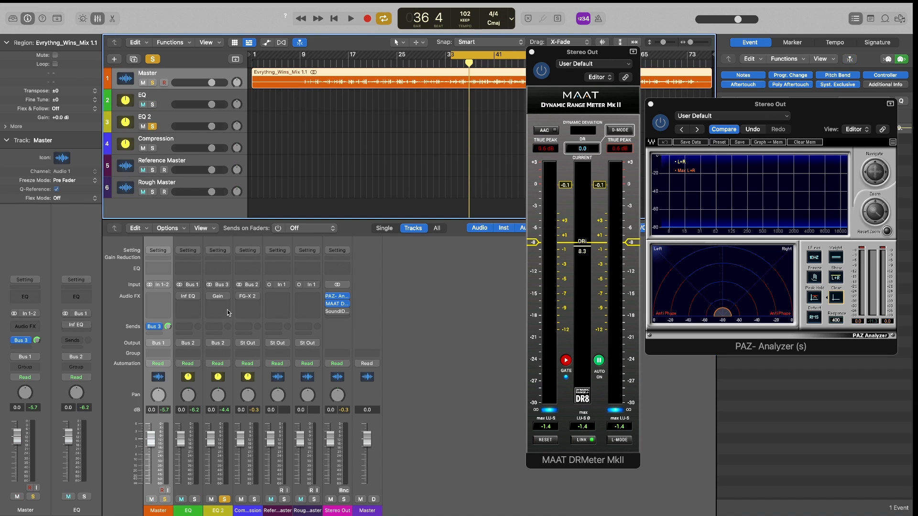
click(185, 245)
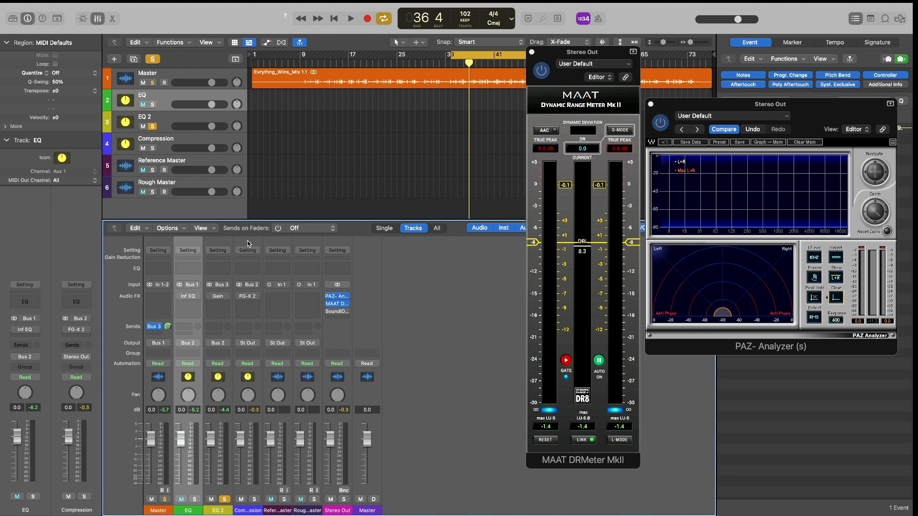
shift+click(229, 431)
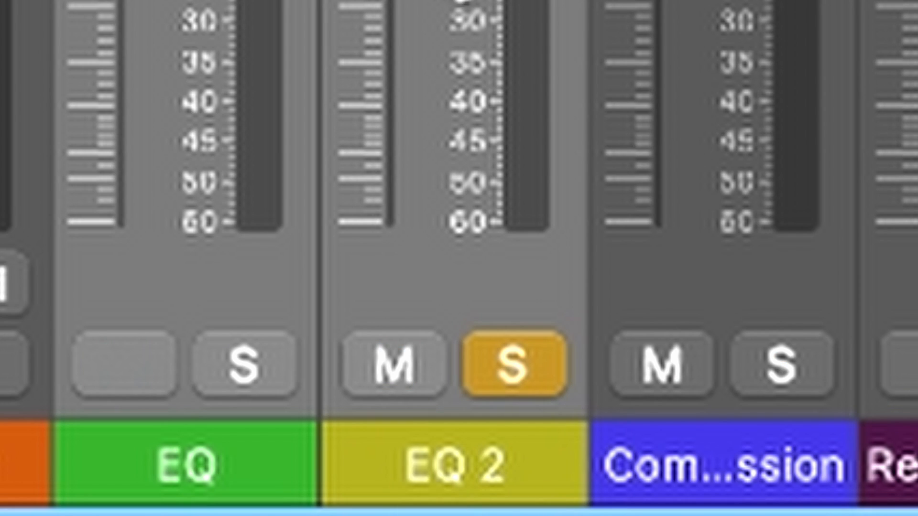
click(255, 336)
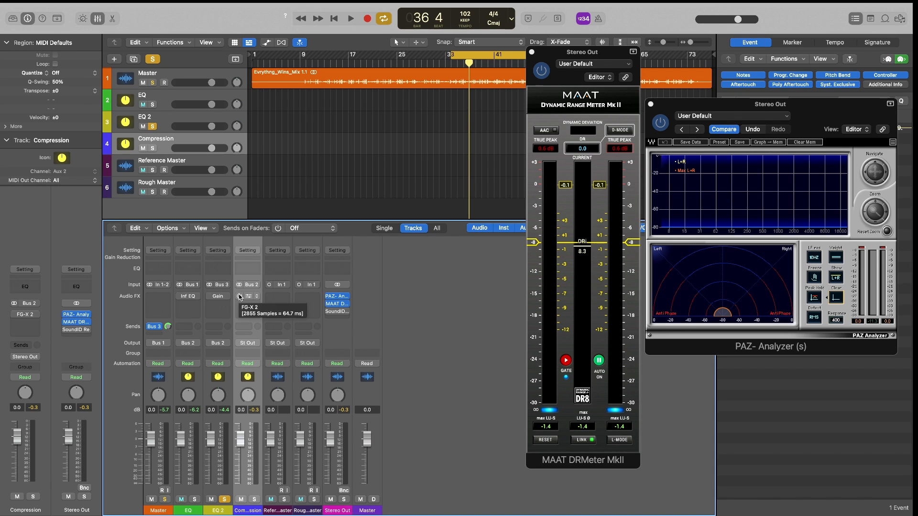
click(240, 296)
click(238, 296)
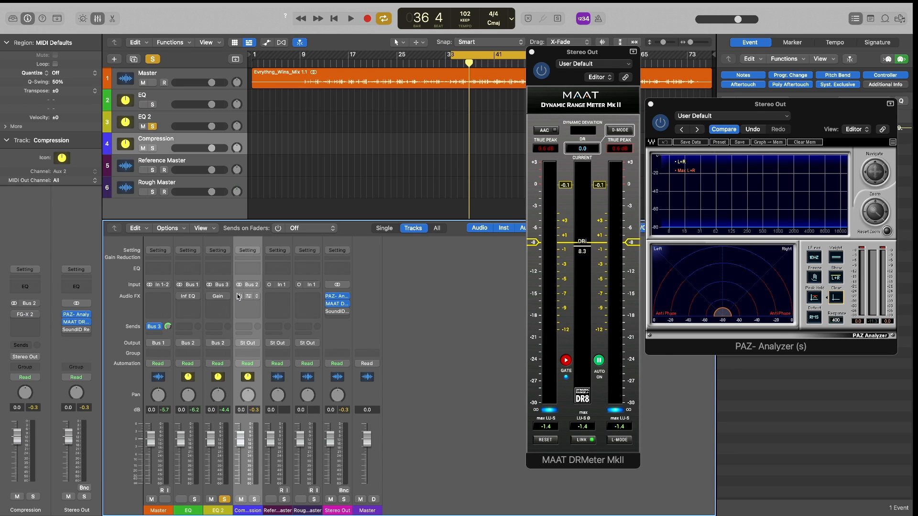
click(180, 297)
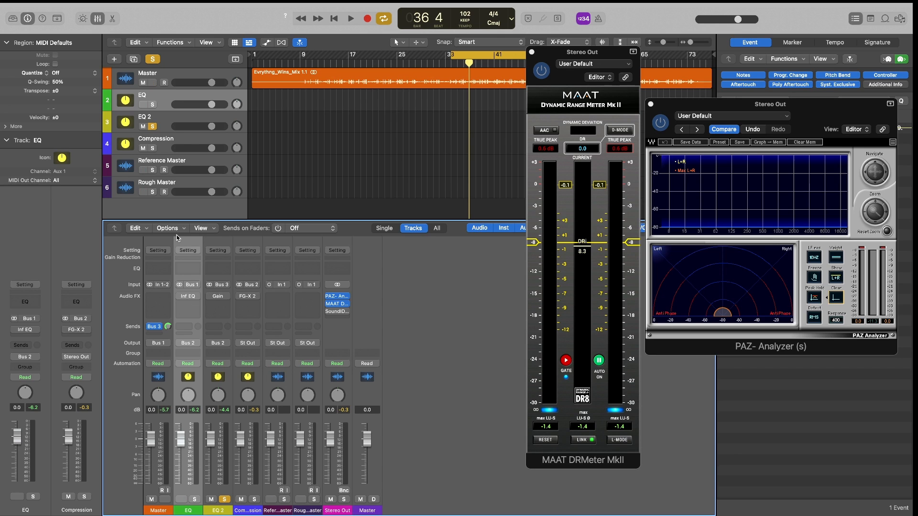
click(815, 115)
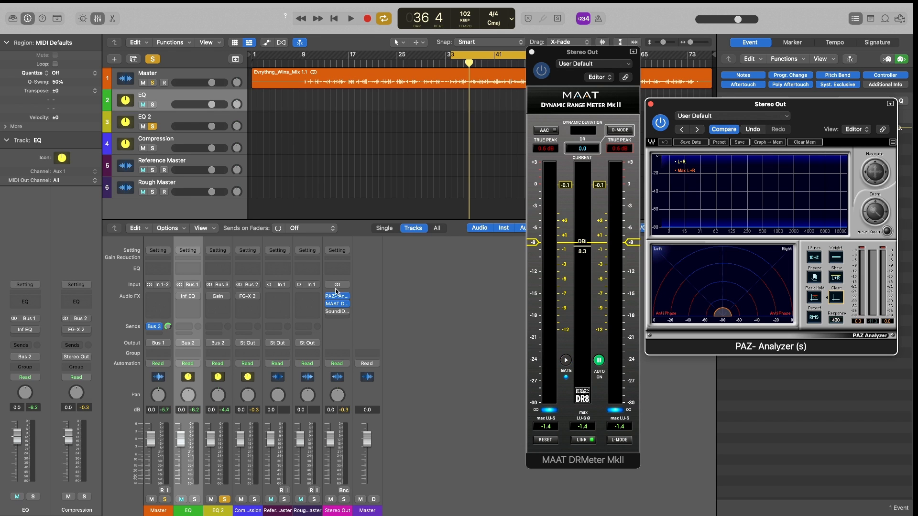
click(220, 267)
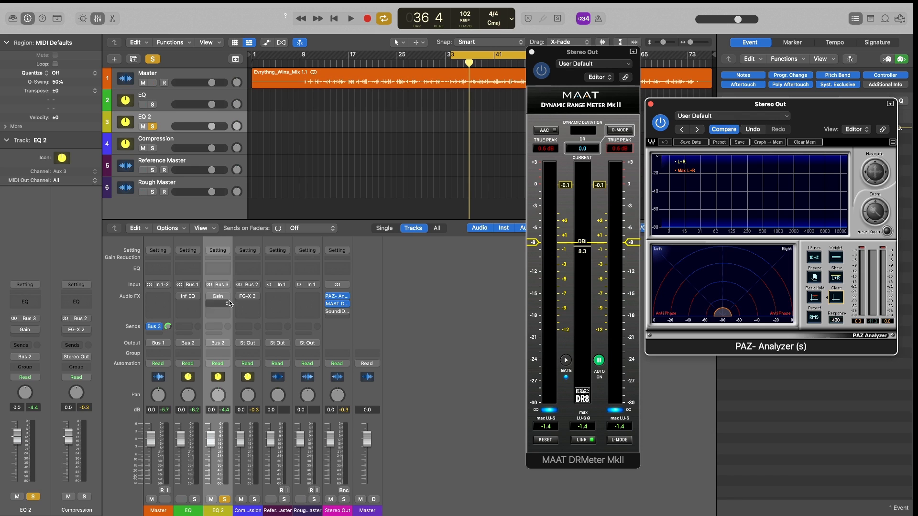
click(188, 246)
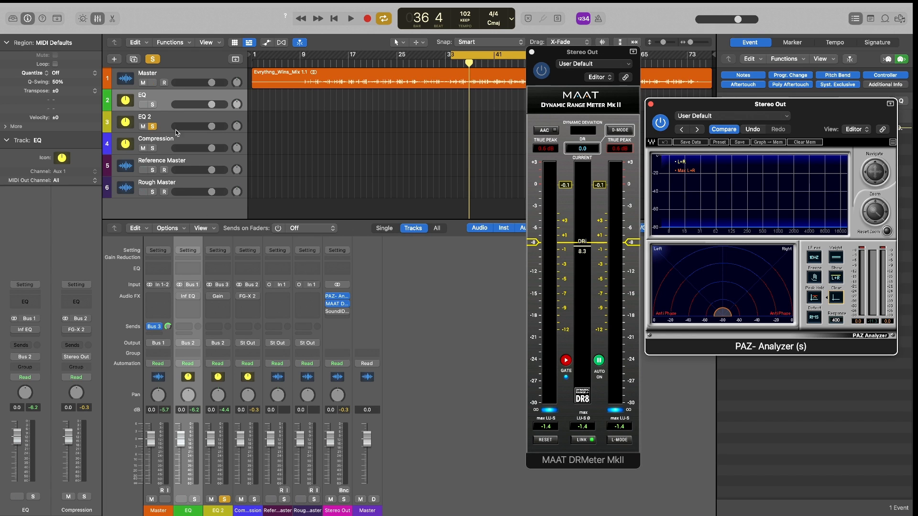
Turn off solo on the EQ 2 track and activate the EQ channel's Infinity EQ, placing its window beside the meters.
click(152, 126)
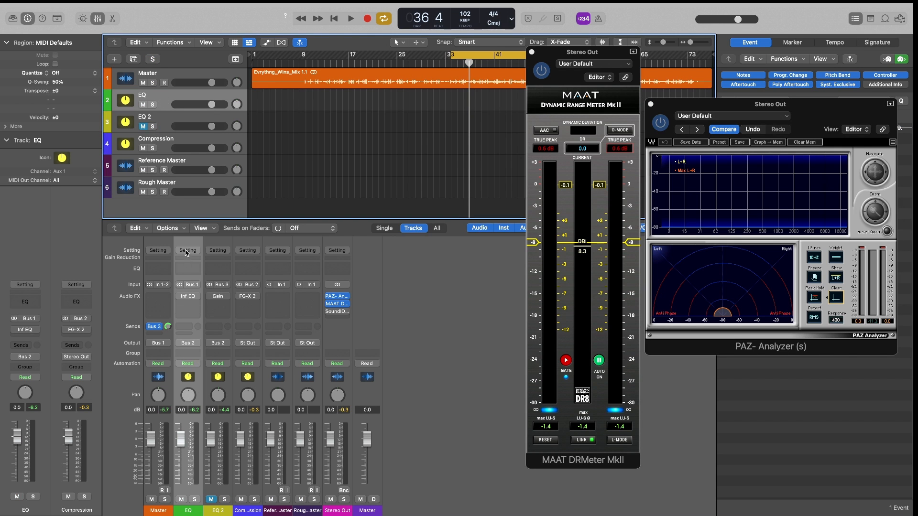
click(190, 297)
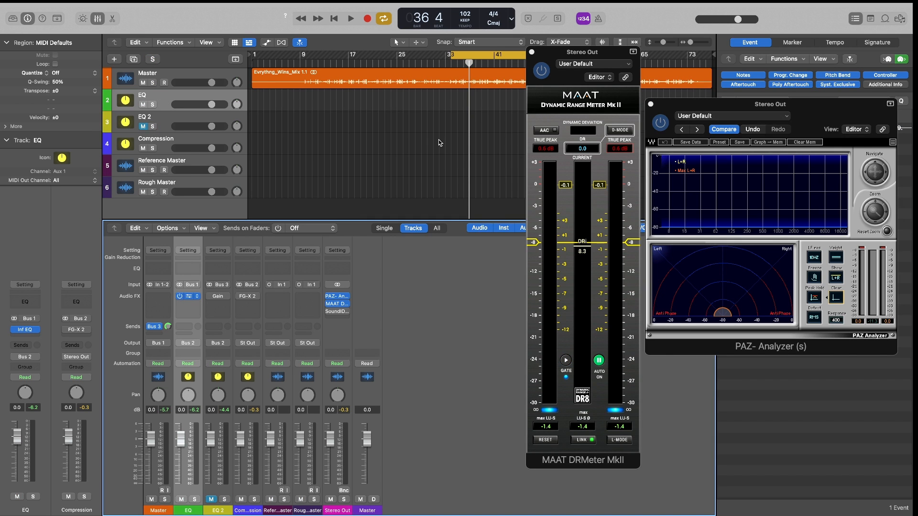
drag(506, 138, 348, 175)
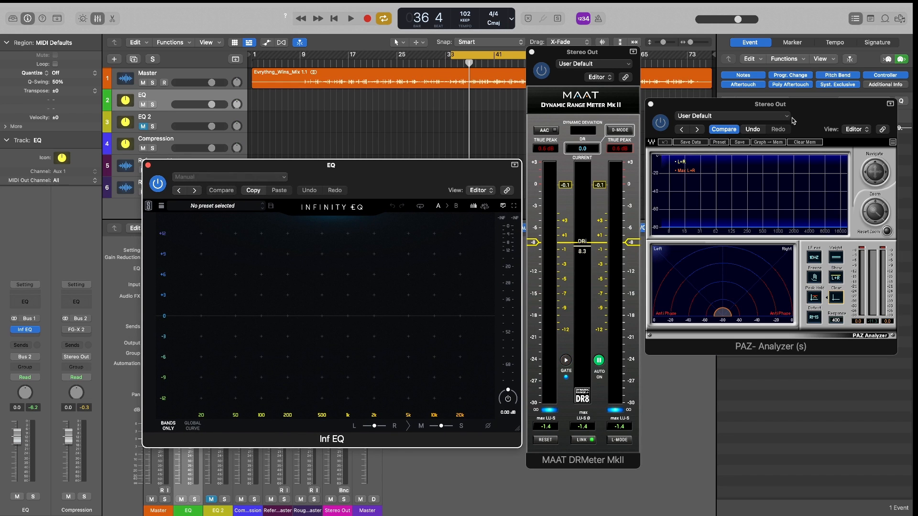
click(810, 117)
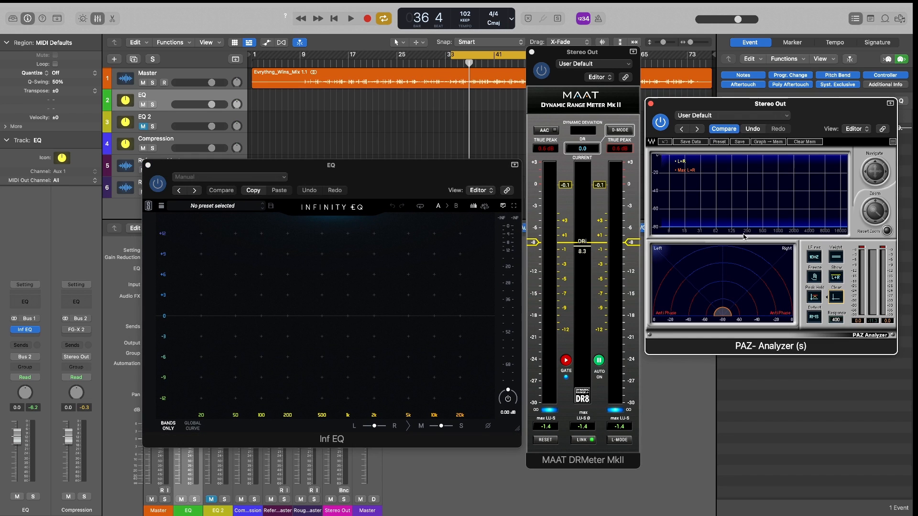
With the mix playing, add a low cut at about 29.5 Hz and a high shelf of about +3.2 dB at 678 Hz.
key(space)
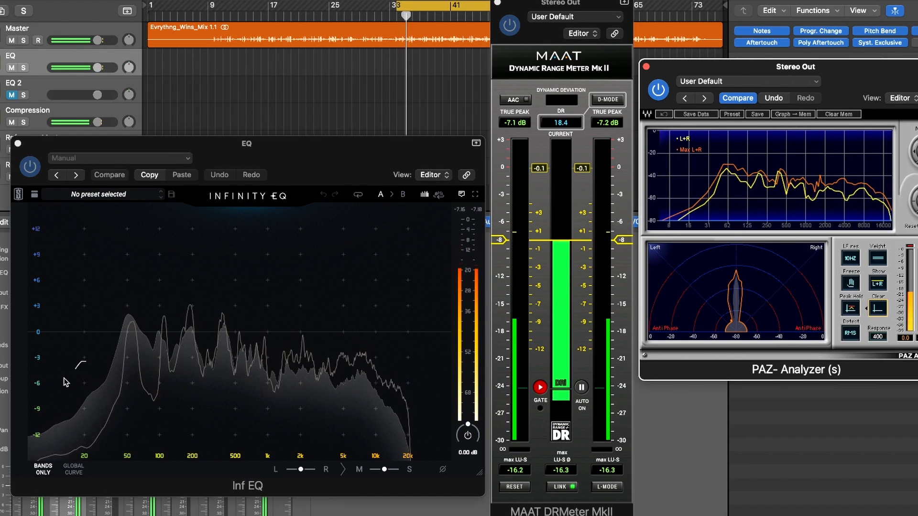
double_click(53, 389)
drag(54, 390, 103, 383)
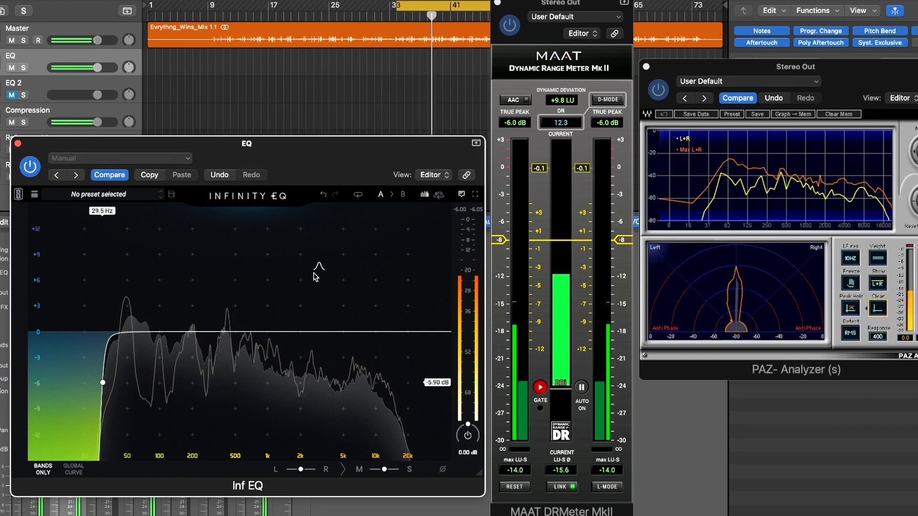
drag(407, 282, 250, 304)
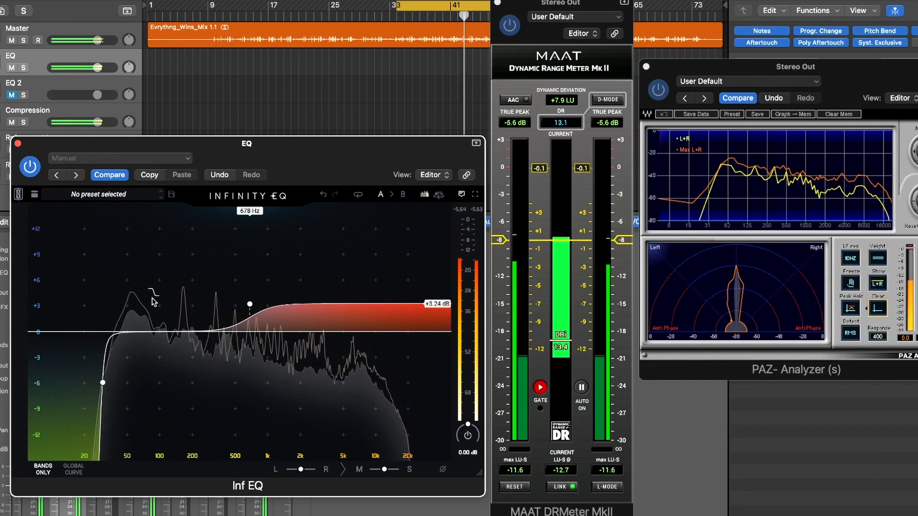
Add a shallow bell dip slightly above 100 Hz and a bell boost of about +1.1 dB at 63 Hz.
drag(174, 296, 170, 346)
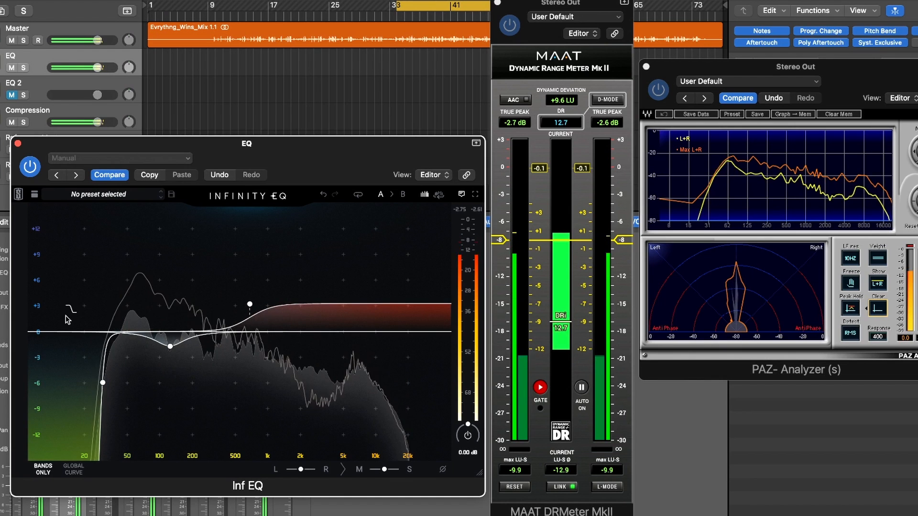
drag(191, 309, 138, 322)
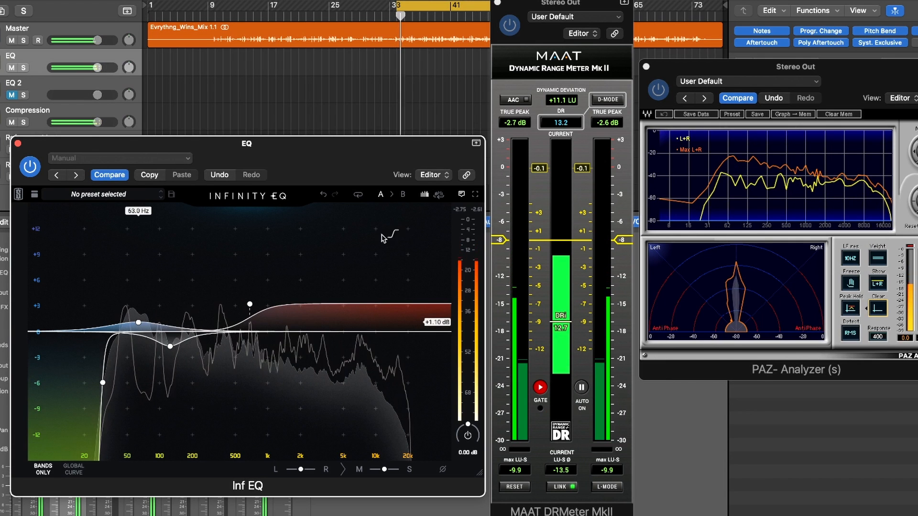
Add two high shelves, one of about +7.1 dB at 7.65 kHz and one of about +11.9 dB at 14.2 kHz.
drag(382, 306, 364, 271)
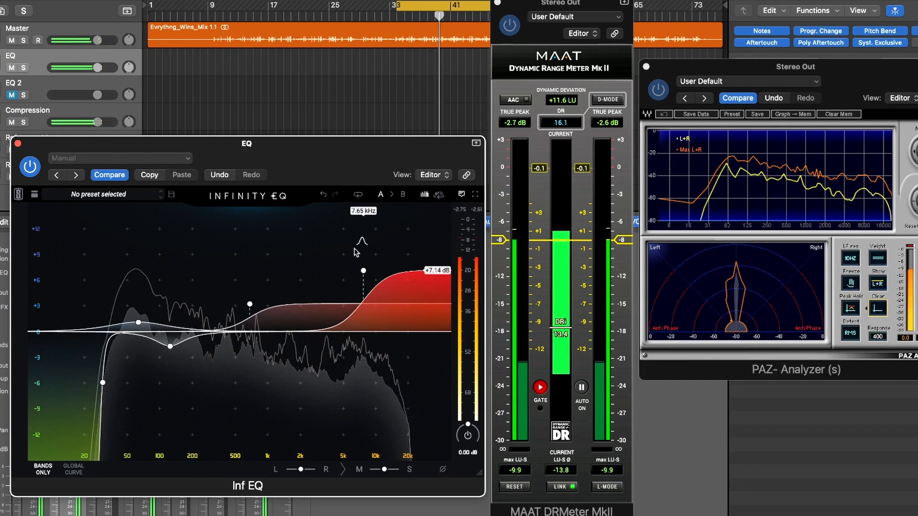
drag(363, 270, 392, 281)
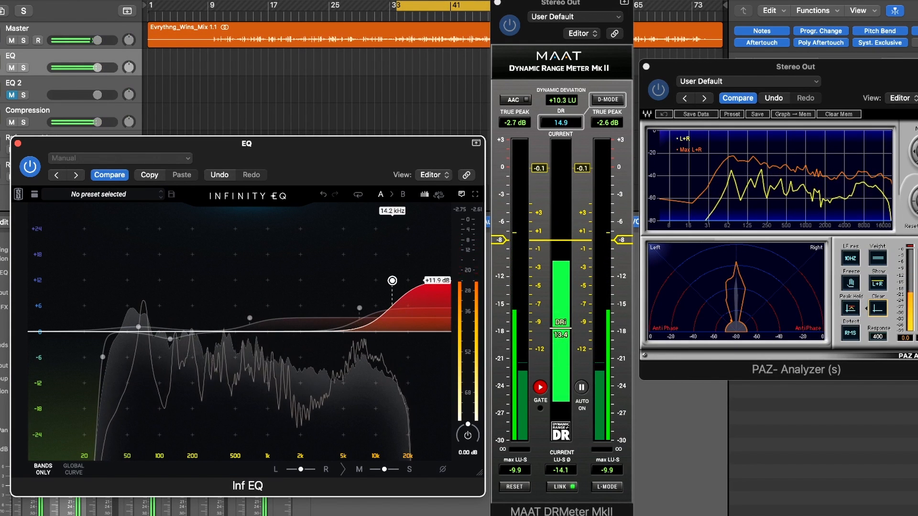
Slightly lower the topmost high shelf and reduce the upper-mid shelf to about +2.6 dB at 695 Hz.
drag(333, 172, 336, 150)
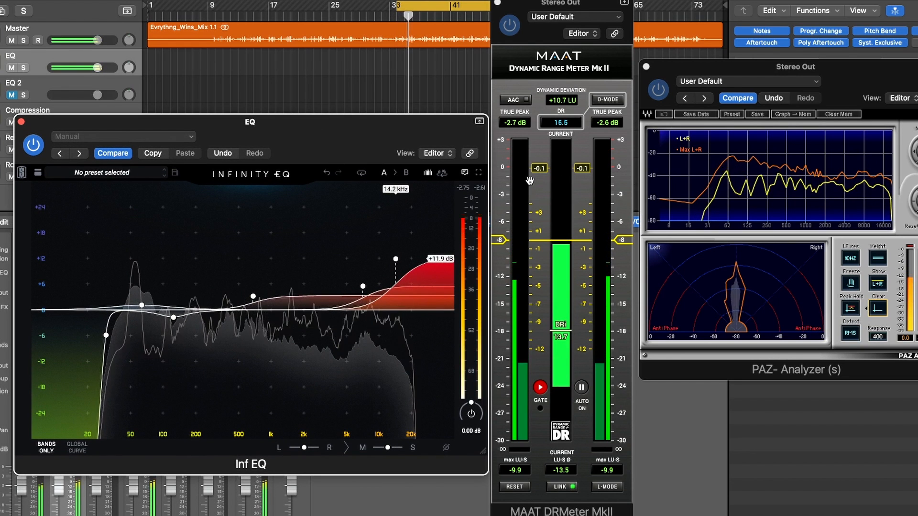
drag(395, 258, 397, 269)
drag(253, 296, 253, 300)
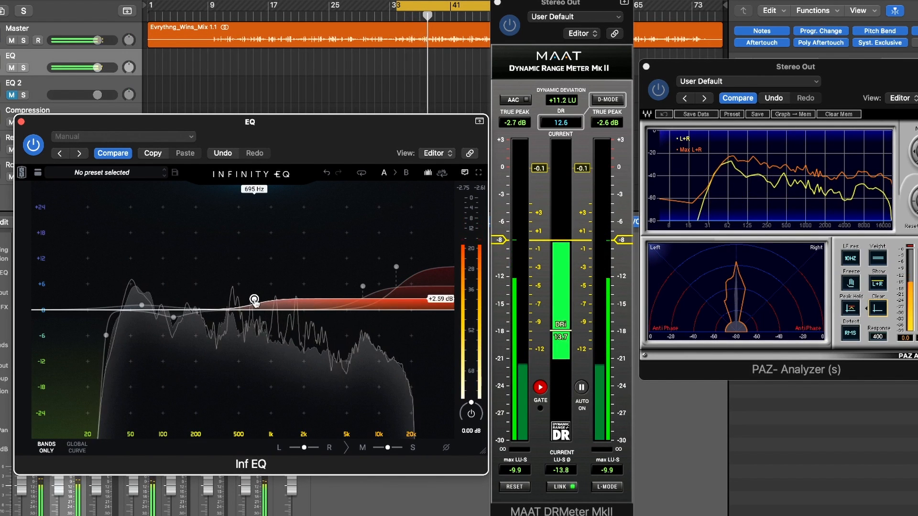
Delete the high shelf near 7 kHz and add a gentle bell boost of about +0.9 dB at 6.25 kHz.
click(362, 286)
mouse_move(363, 286)
mouse_down()
mouse_move(329, 294)
mouse_move(364, 292)
mouse_up()
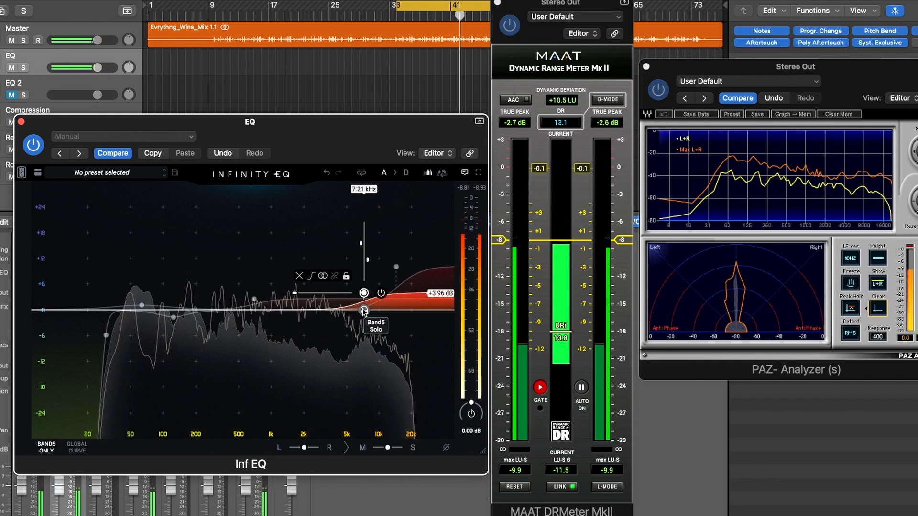
click(299, 276)
drag(329, 258, 357, 306)
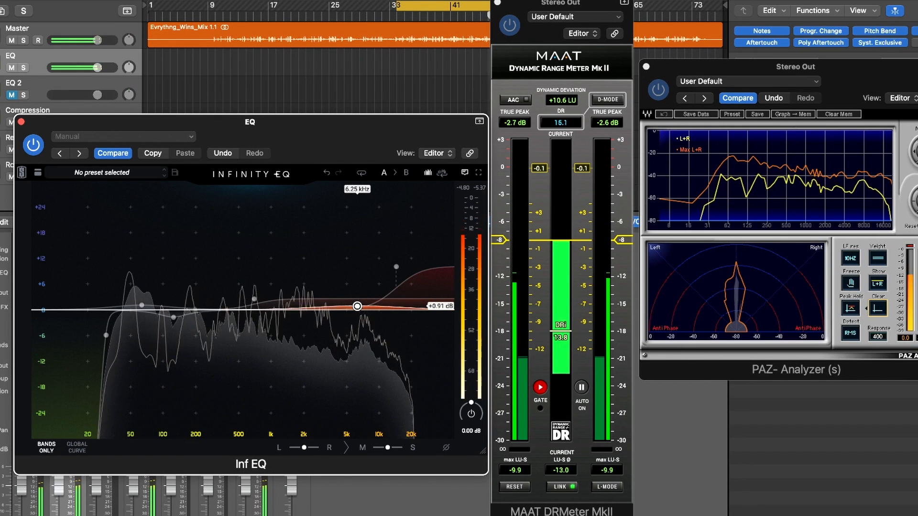
Bypass and re-enable the Infinity EQ during playback to compare the sound with and without it.
click(30, 145)
click(31, 146)
drag(364, 132, 362, 114)
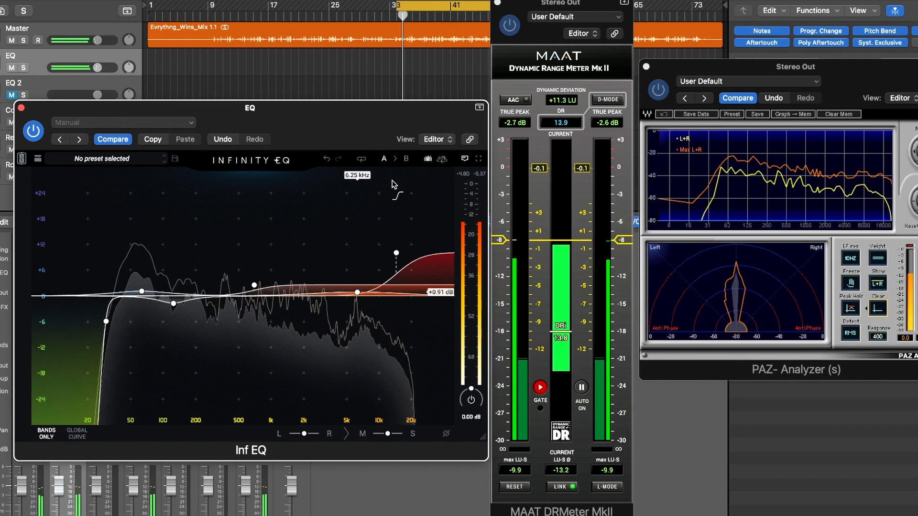
Stop playback and close the Infinity EQ window.
click(466, 24)
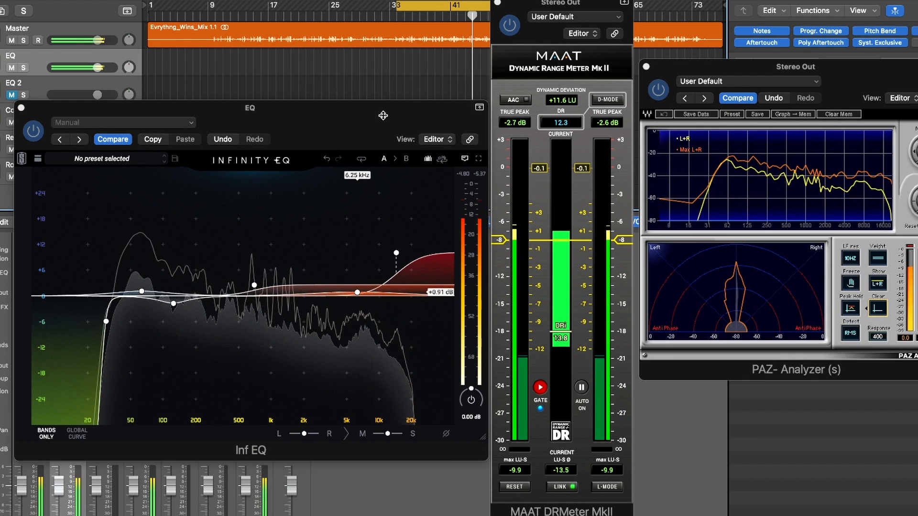
key(space)
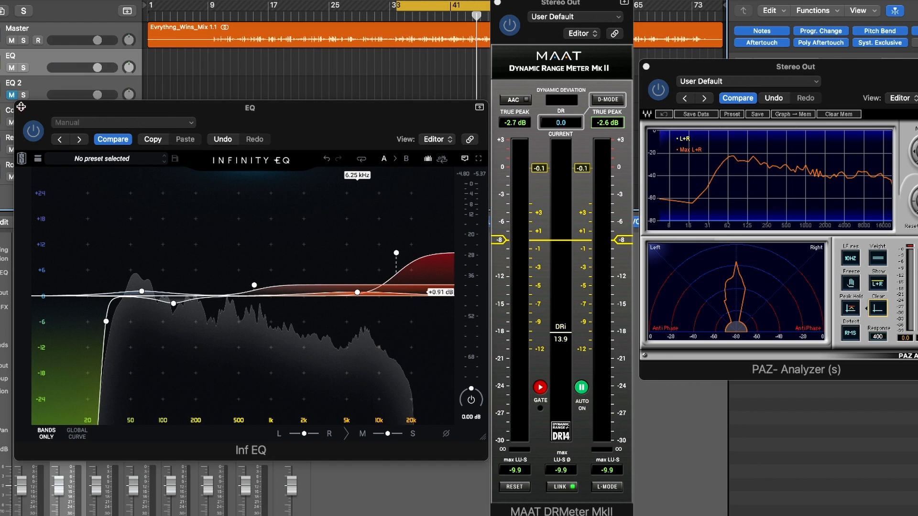
click(21, 106)
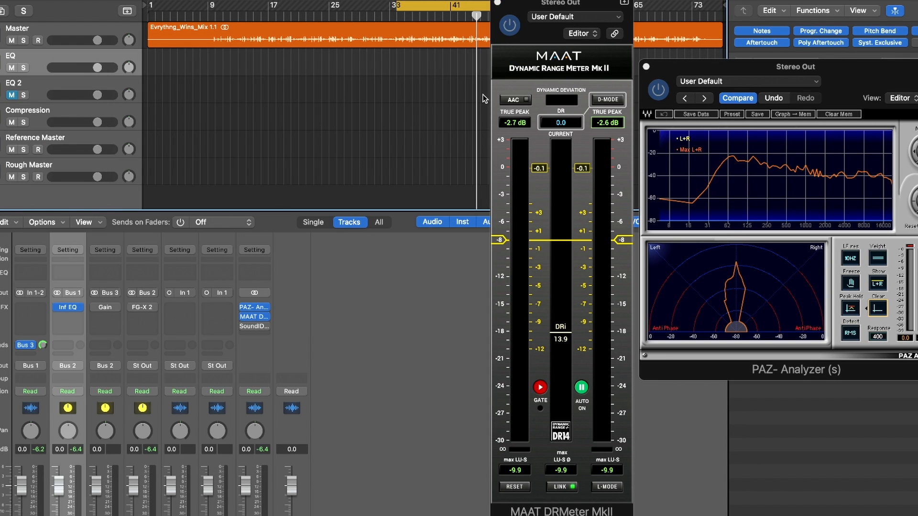
Activate FG-X 2 on the Compression channel, set its limiter gain to 13.7 dB during playback, and close it.
click(151, 307)
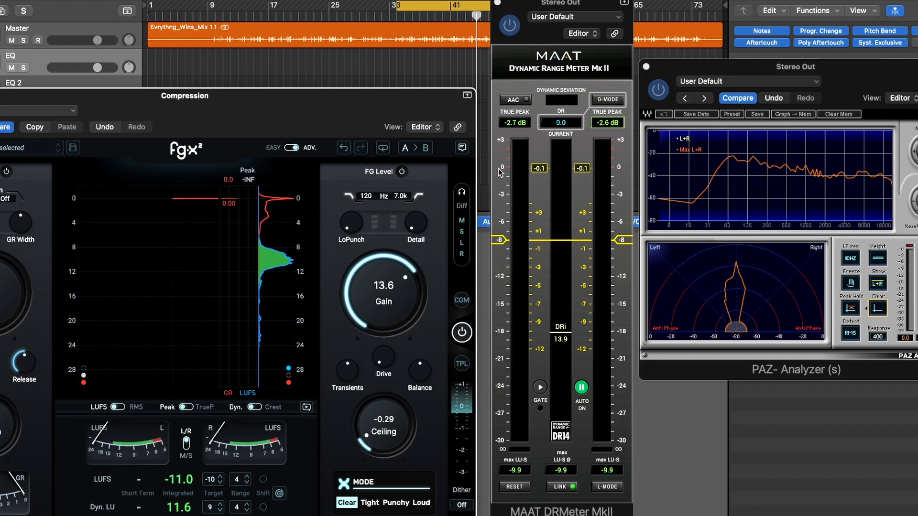
key(space)
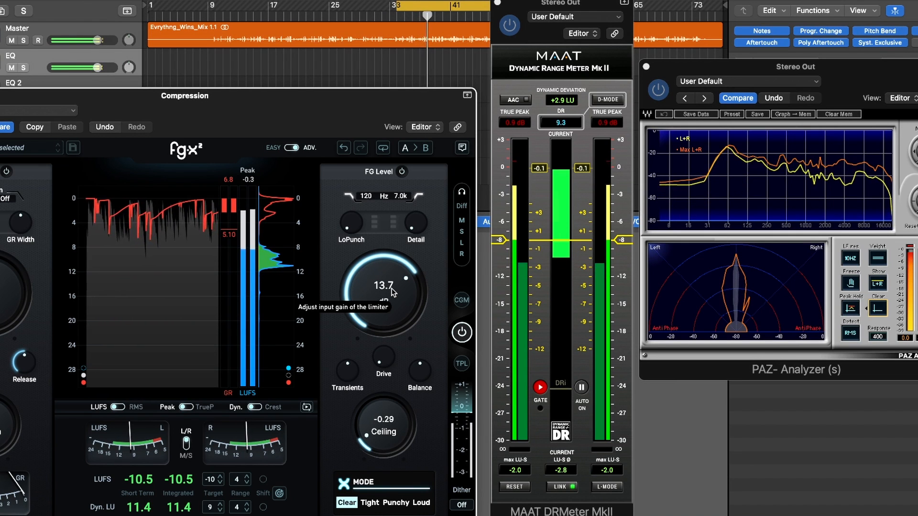
key(space)
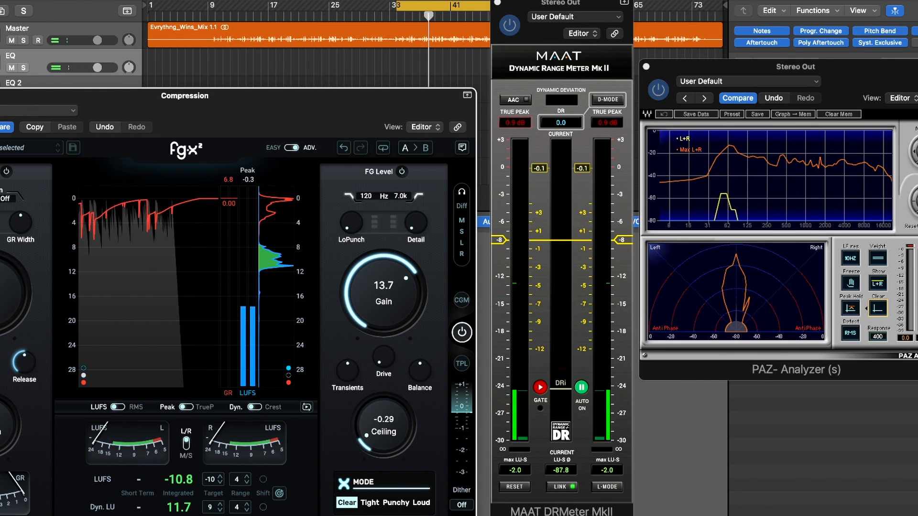
key(super+w)
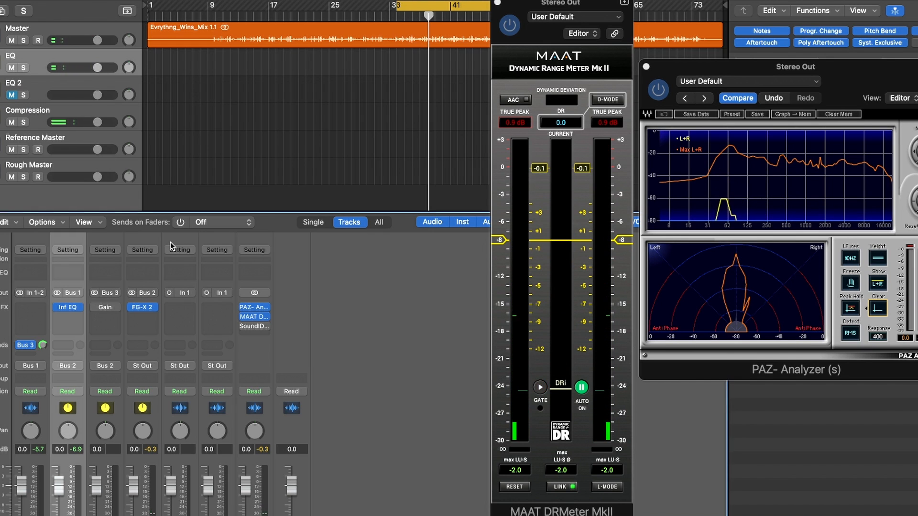
Activate the Gain plug-in on the EQ 2 channel and solo that channel.
click(105, 307)
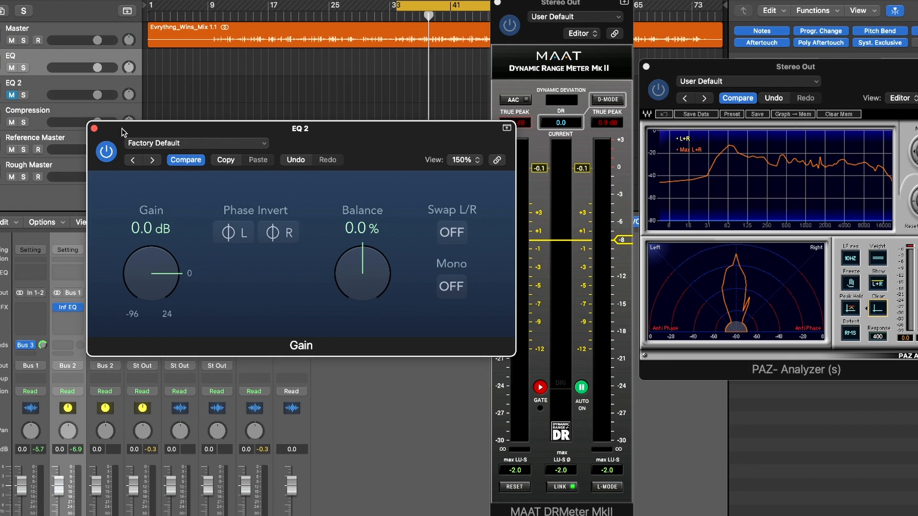
drag(121, 128, 206, 86)
click(104, 243)
key(s)
Raise the gain on the EQ 2 channel to +3.5 dB during playback, stop playback, and close the Gain plug-in window.
key(space)
drag(429, 108, 301, 218)
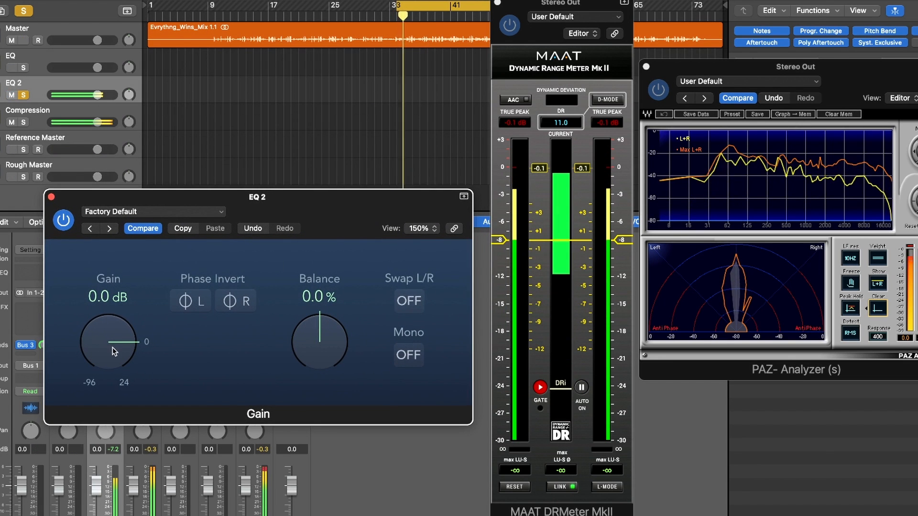
scroll(111, 346, up, 5)
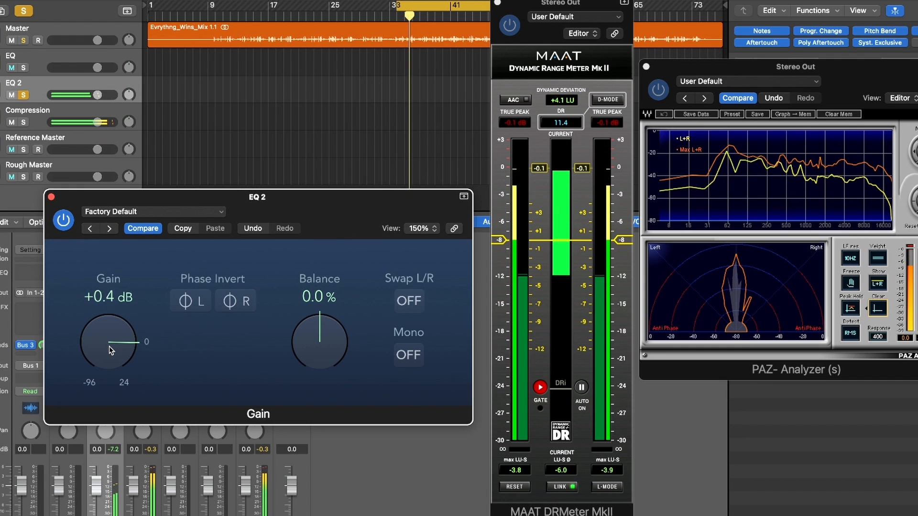
scroll(110, 348, down, 2)
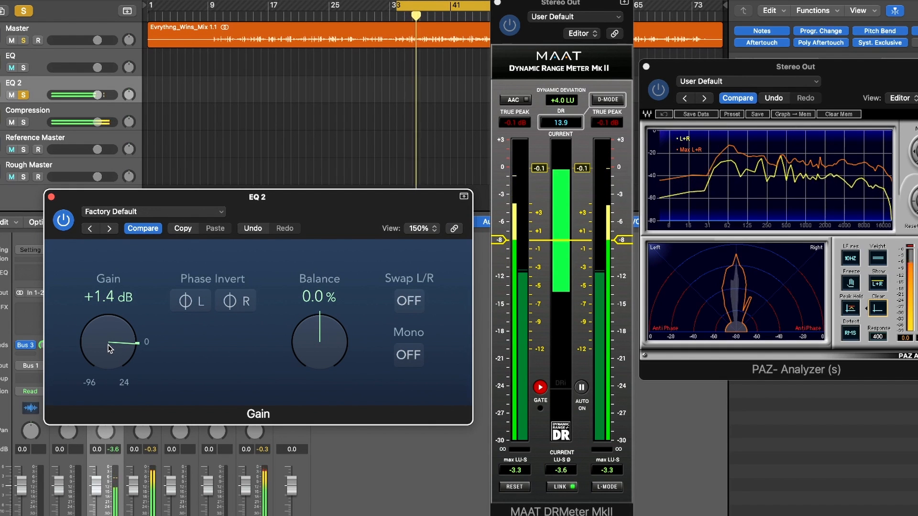
drag(311, 223, 320, 216)
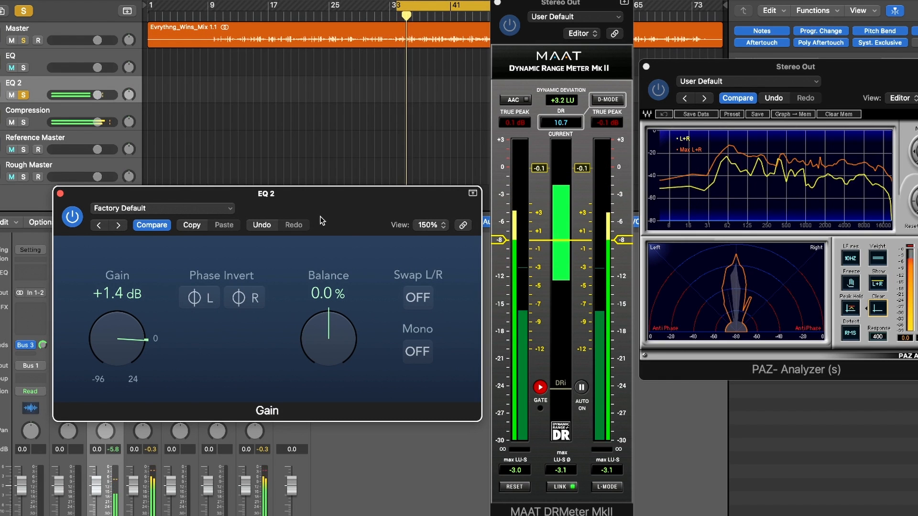
scroll(128, 345, up, 2)
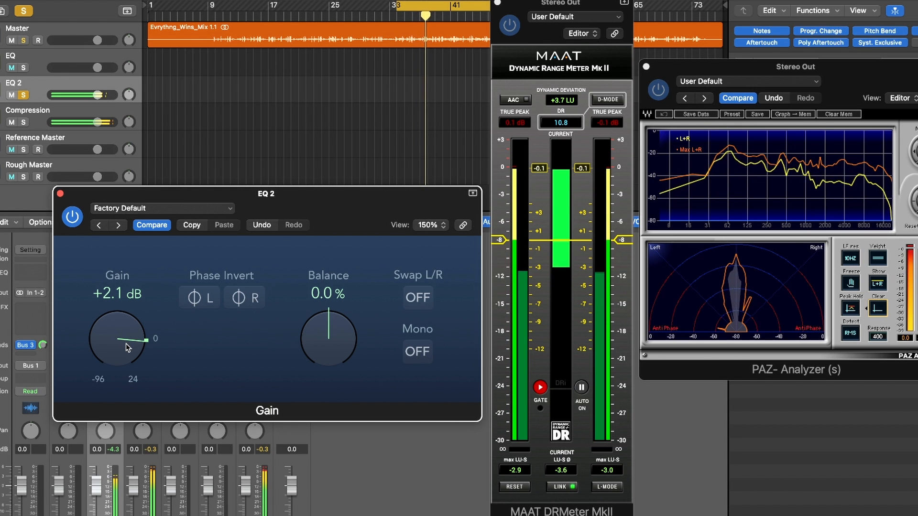
drag(125, 343, 125, 340)
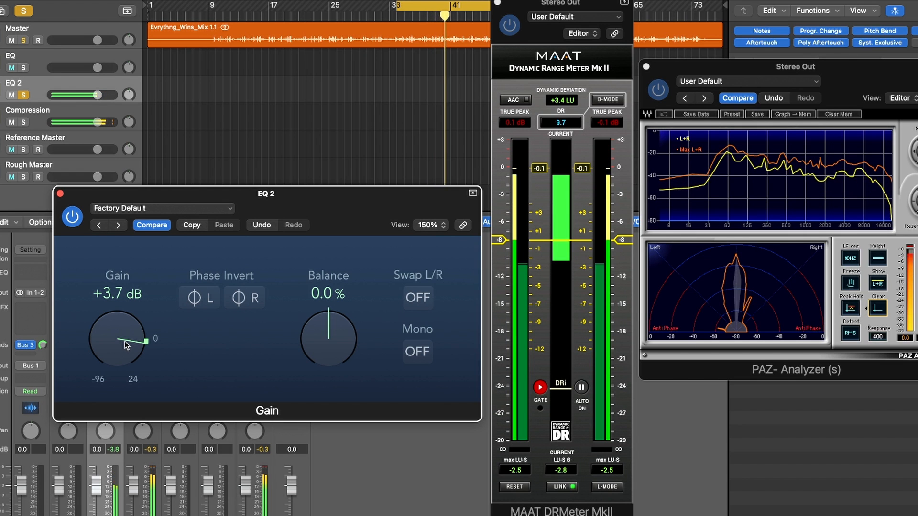
drag(124, 343, 126, 342)
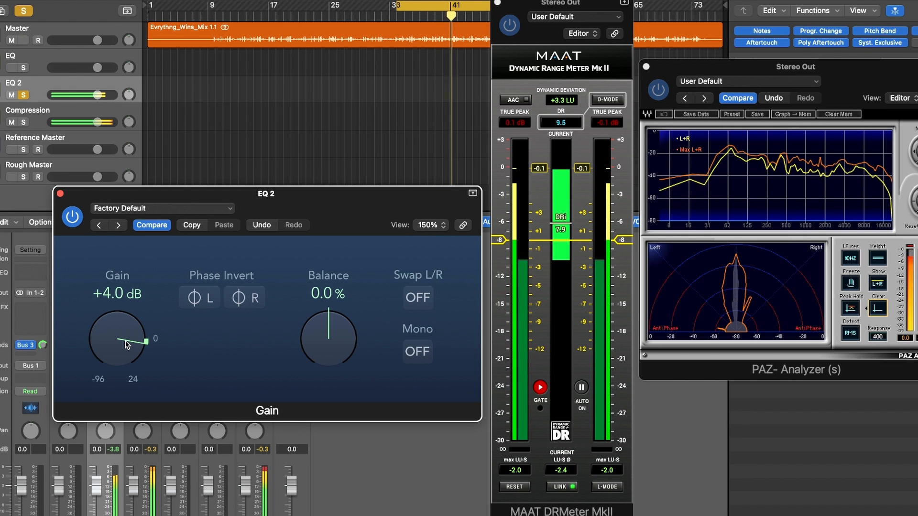
drag(127, 344, 127, 347)
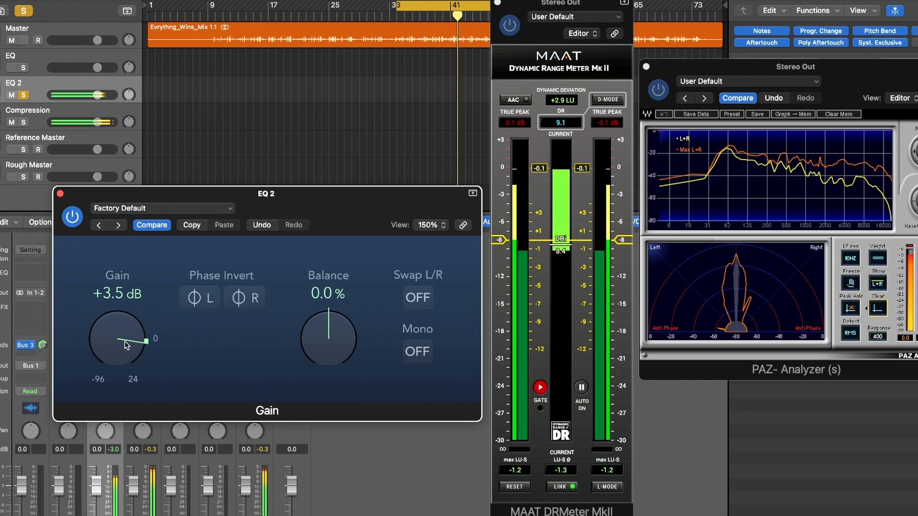
key(space)
click(60, 193)
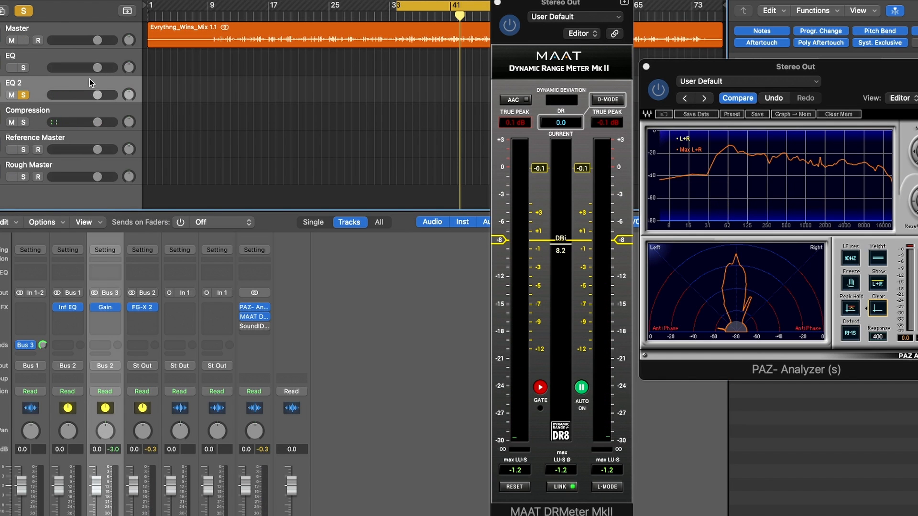
Toggle solo on the EQ 2 channel during playback to compare the master with and without EQ, and stop playback.
drag(527, 2, 532, 22)
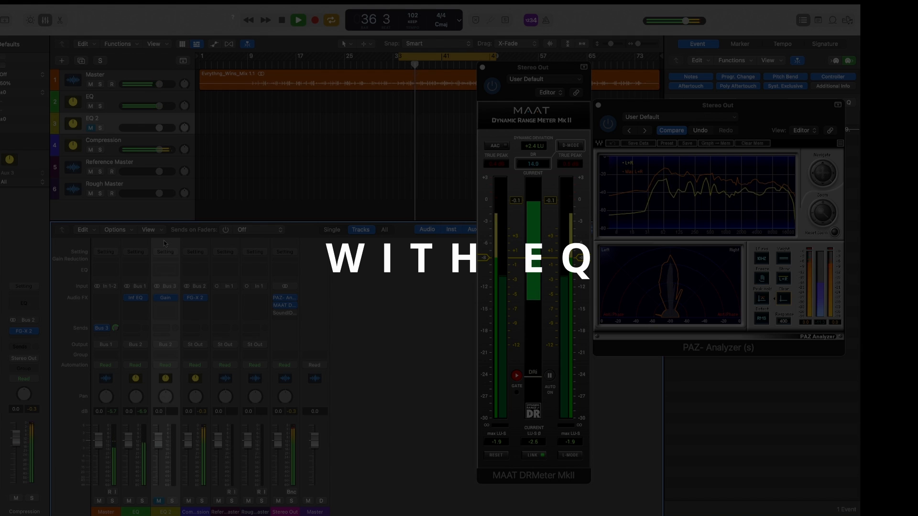
key(s)
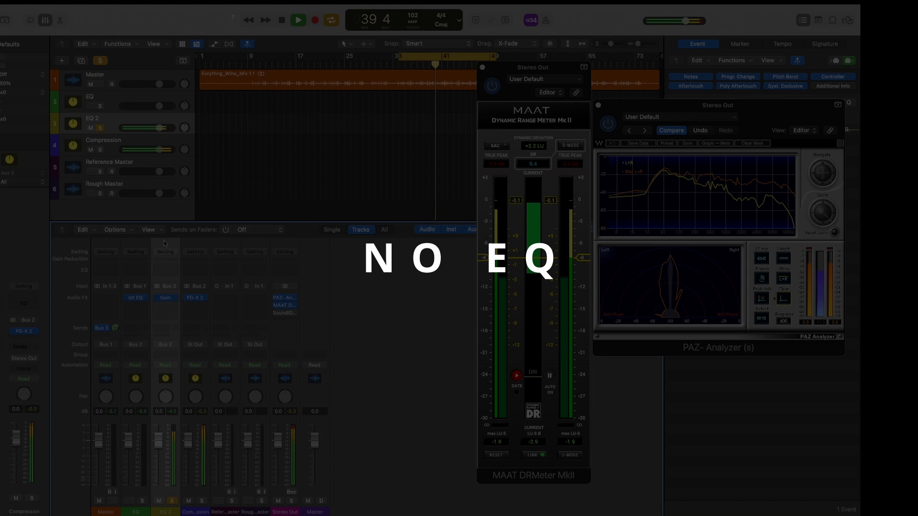
key(s)
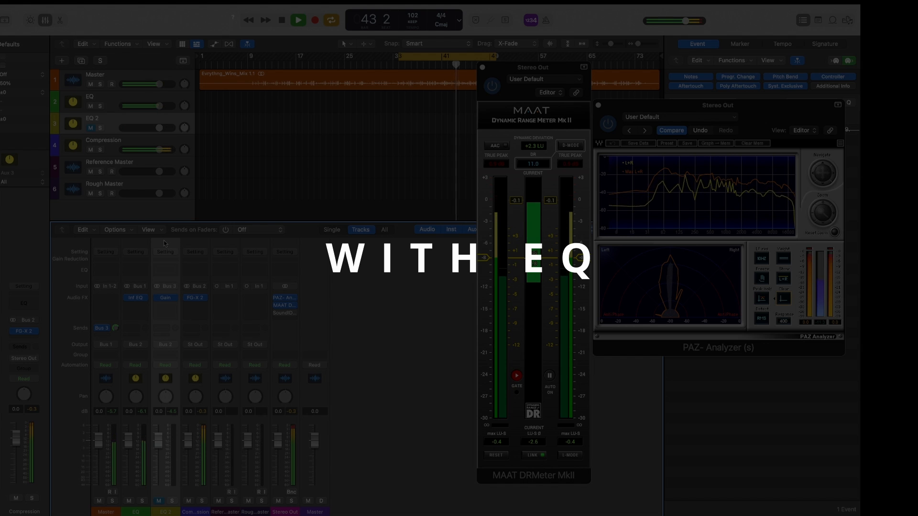
key(s)
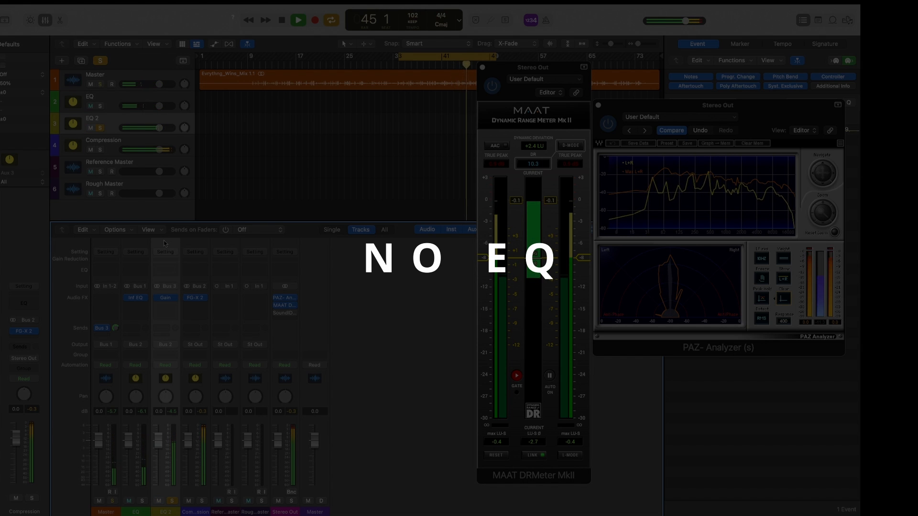
key(space)
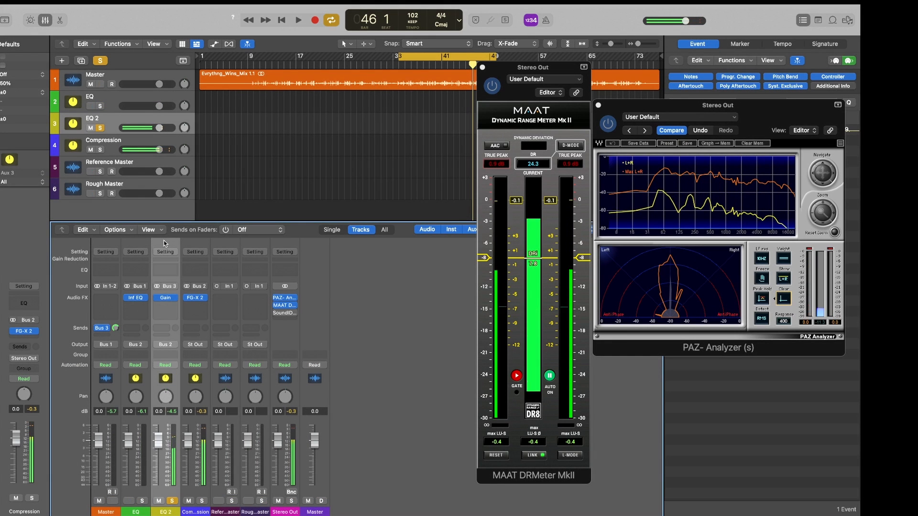